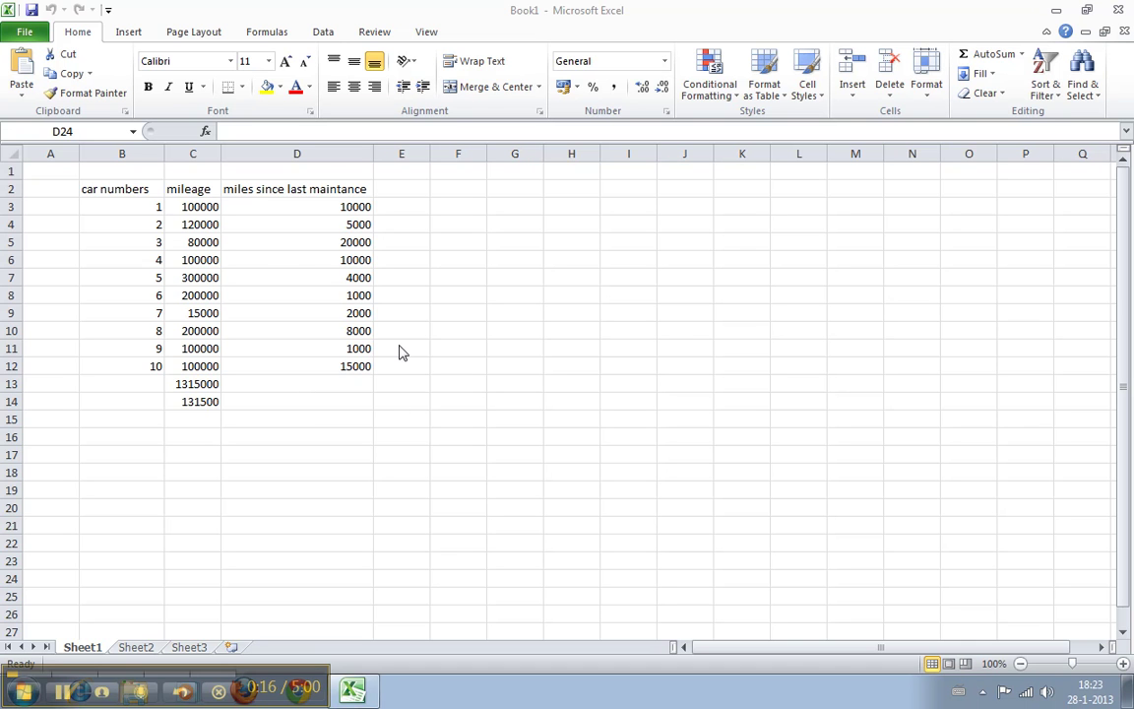
Create a PivotTable on a new worksheet from the car data in Sheet1 range B2:D12.
drag(343, 368, 90, 189)
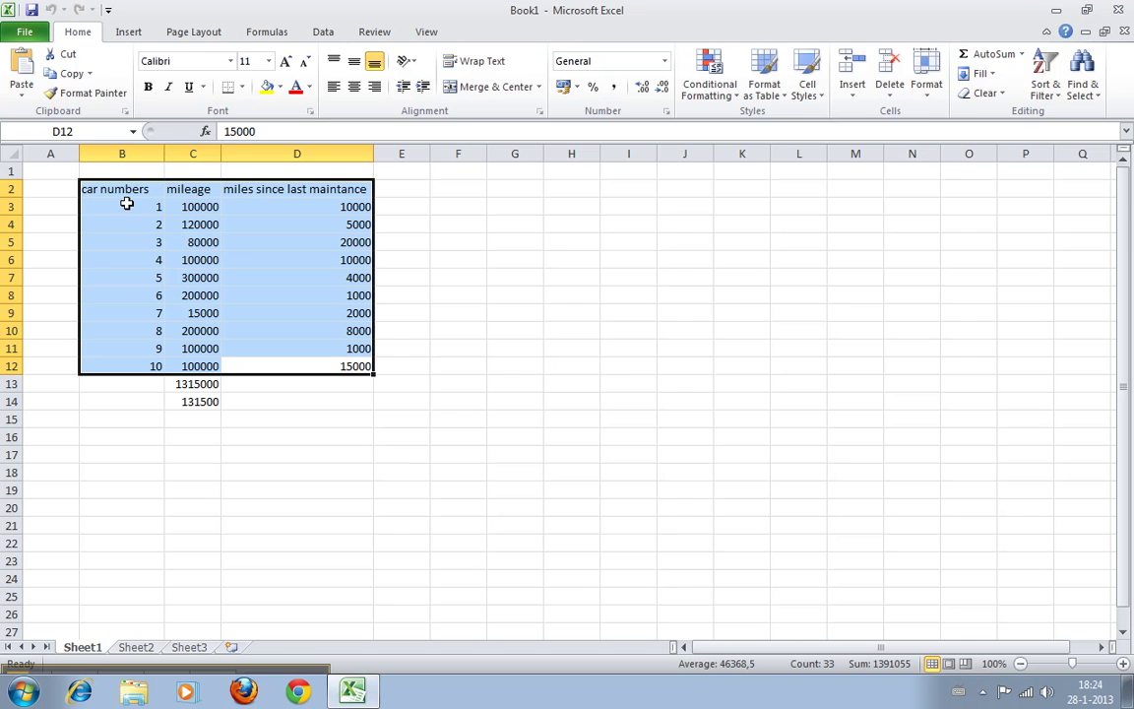
click(128, 32)
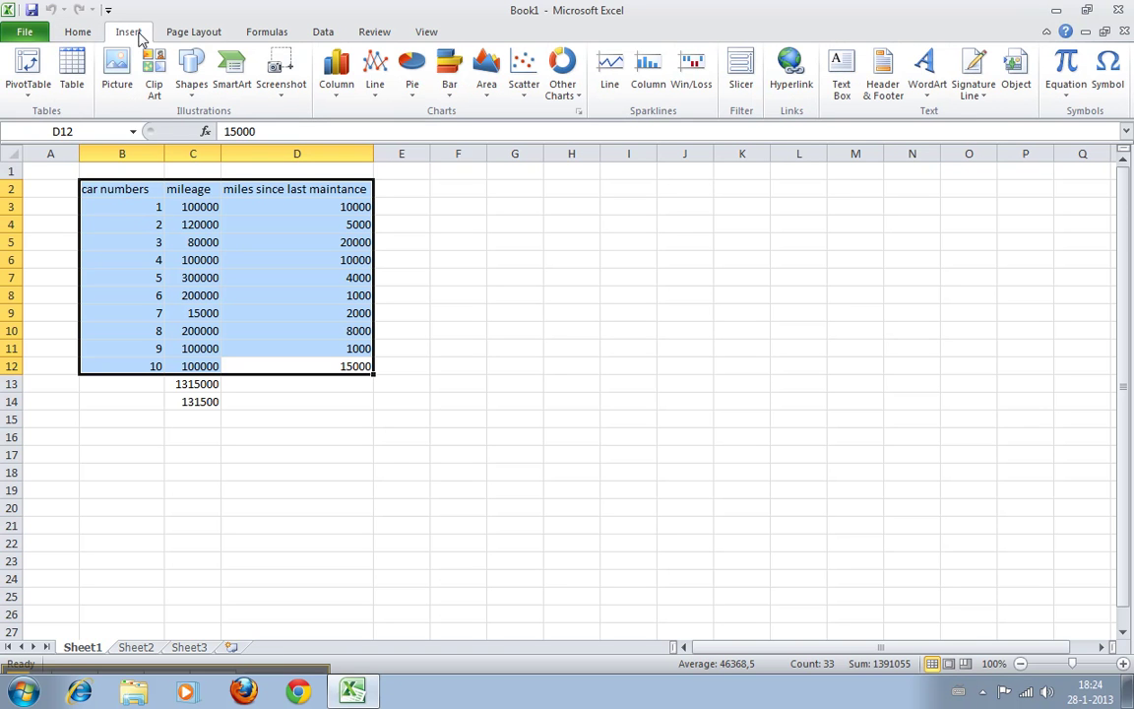
click(27, 67)
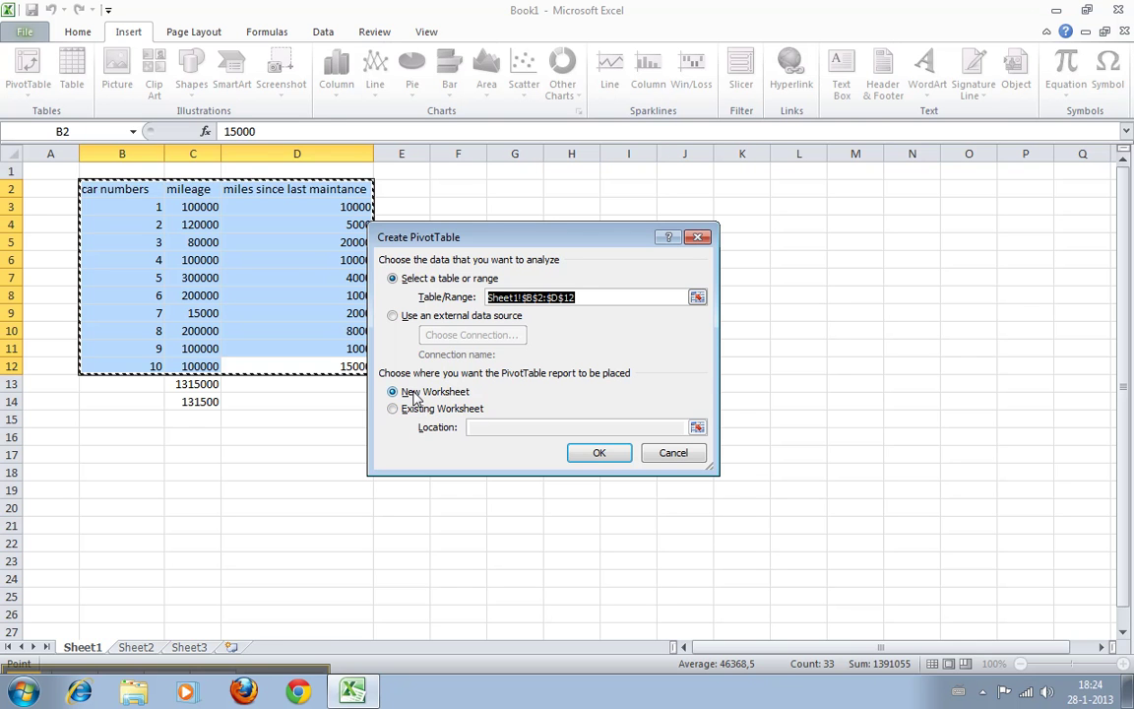
click(590, 453)
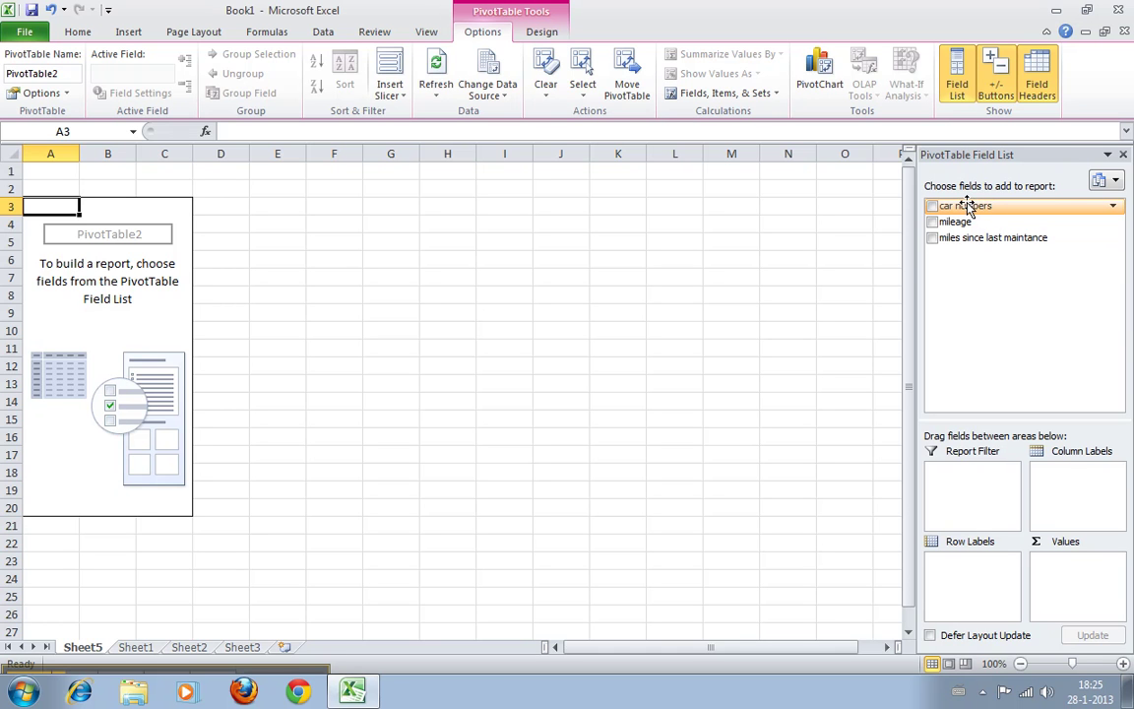
Lay out the PivotTable with mileage as column labels, car numbers as row labels and the sum of miles since last maintance as values.
click(142, 647)
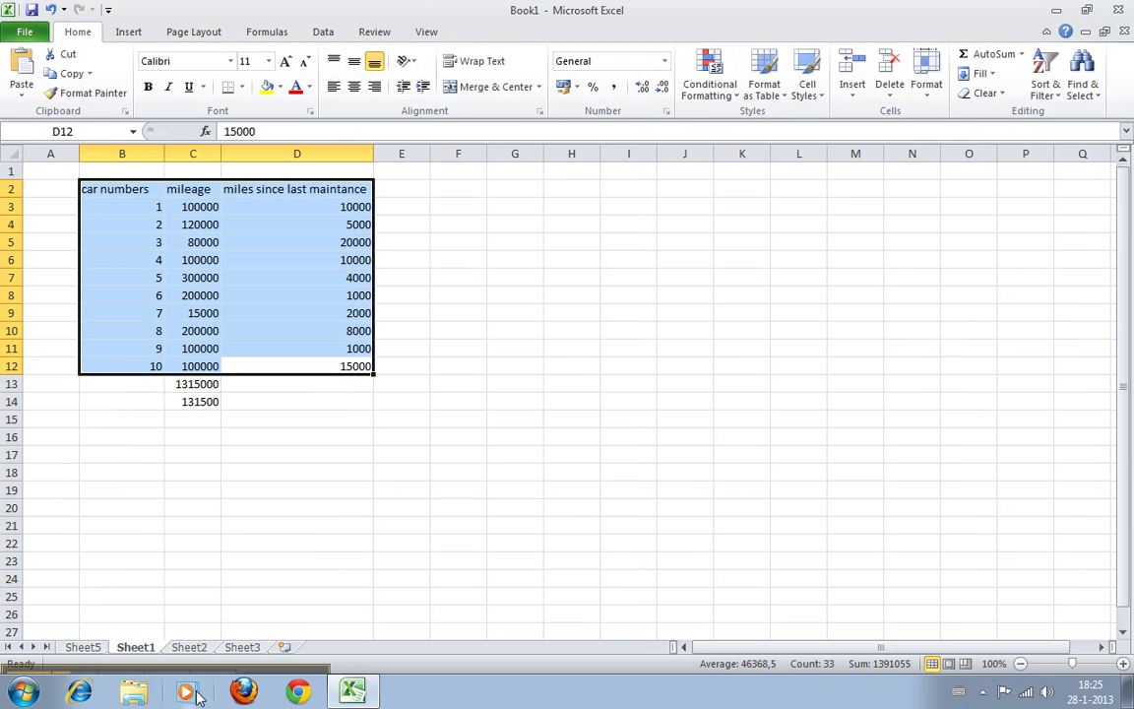
click(84, 647)
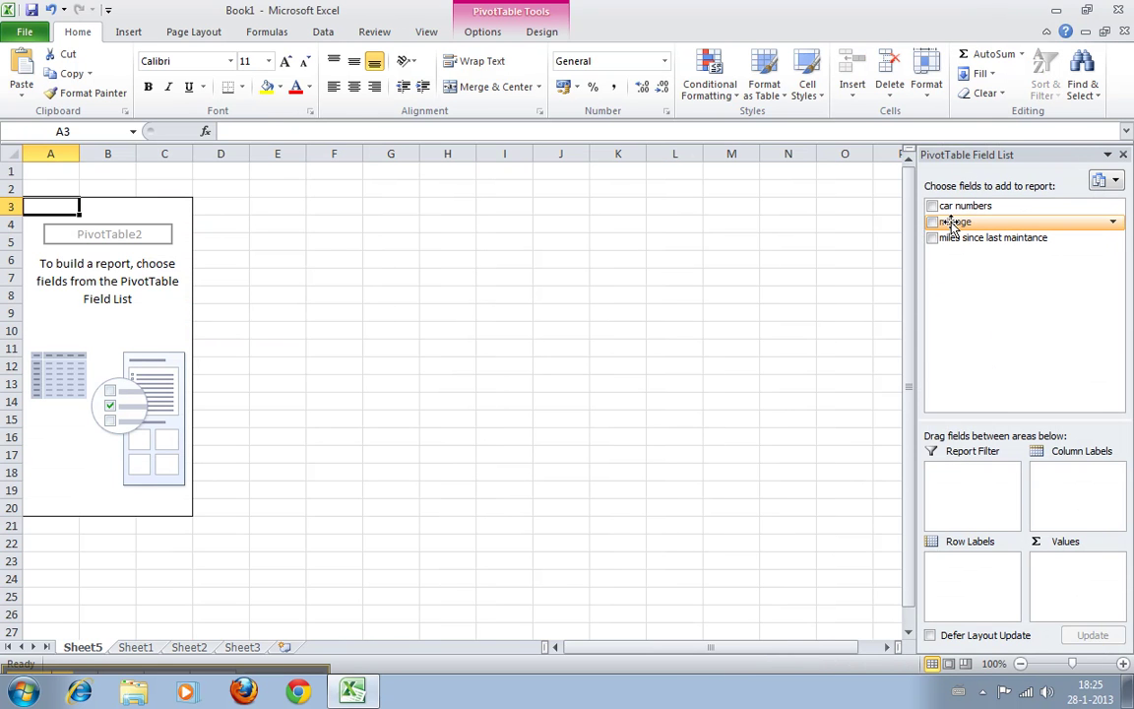
drag(945, 225, 1064, 507)
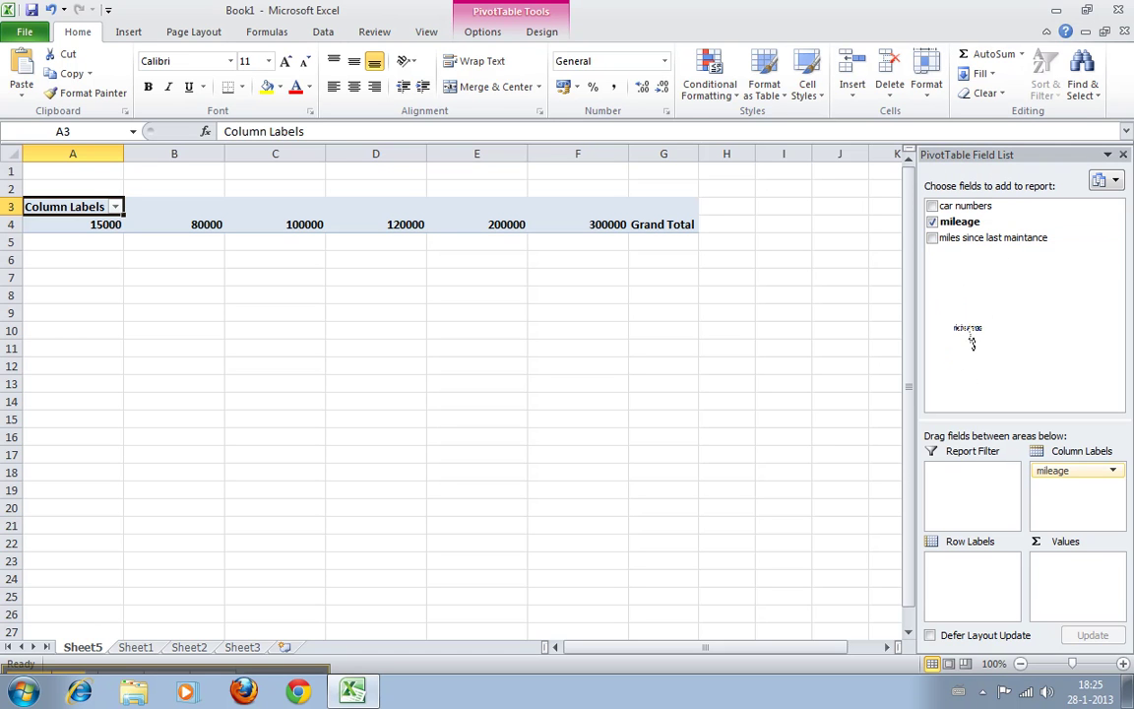
drag(964, 206, 960, 567)
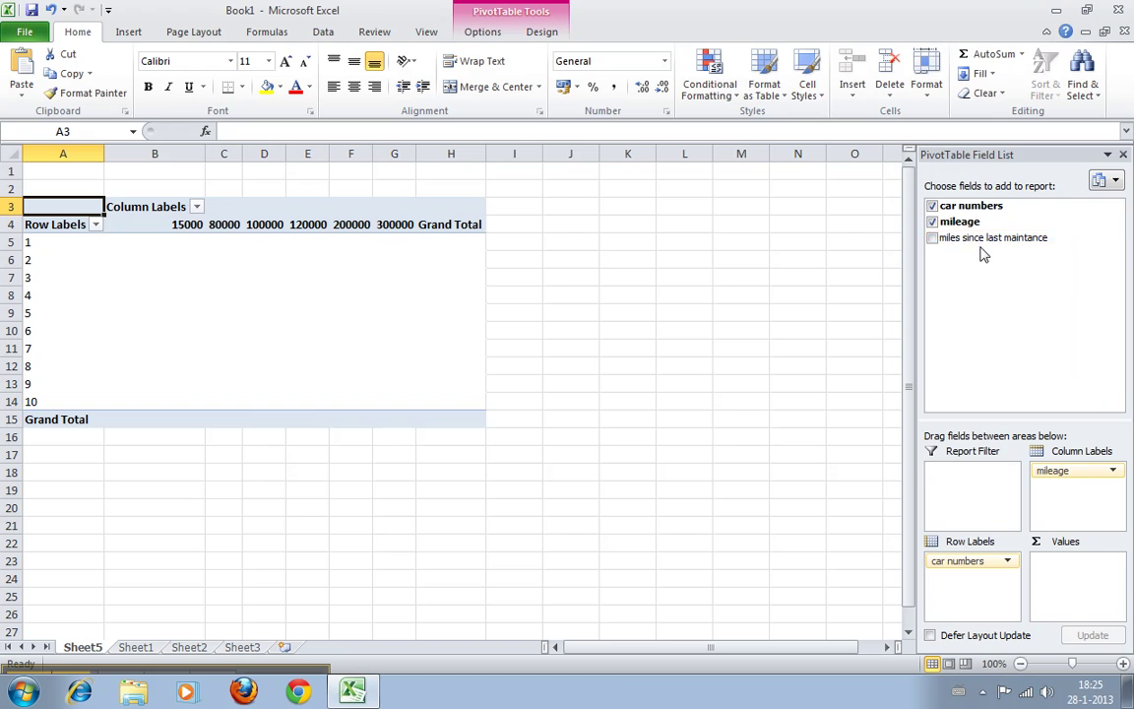
drag(988, 239, 1076, 571)
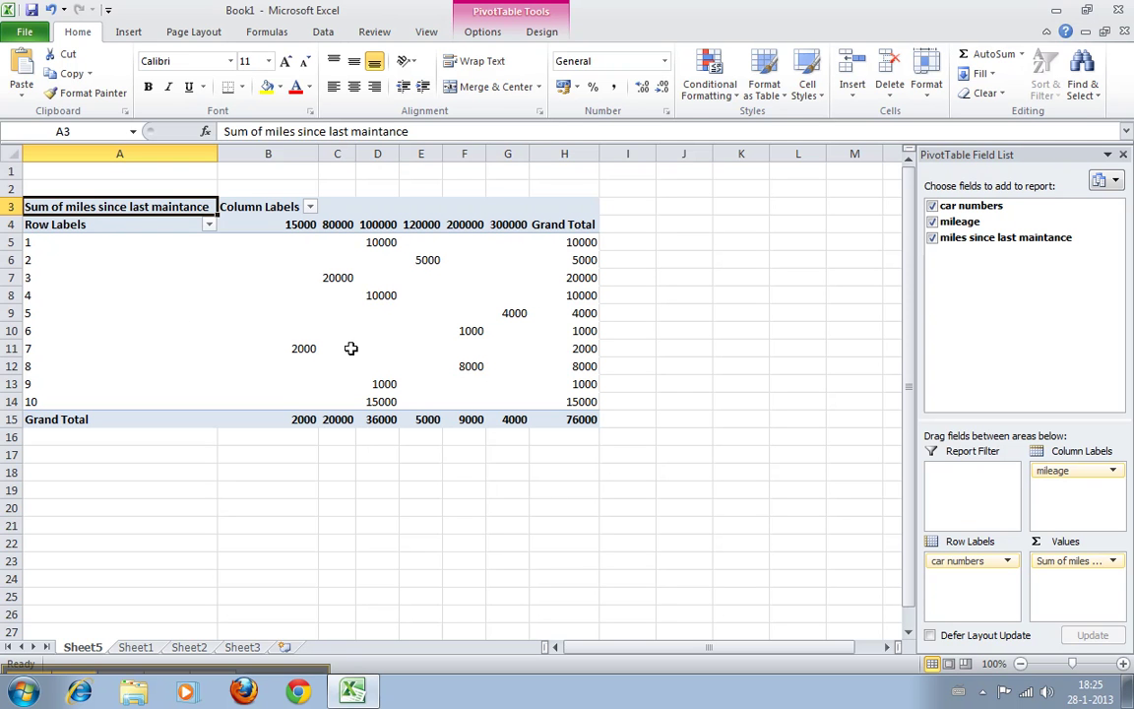
Examine how the miles since last maintance values line up with the car number rows and mileage columns, especially the 100000 column.
click(298, 344)
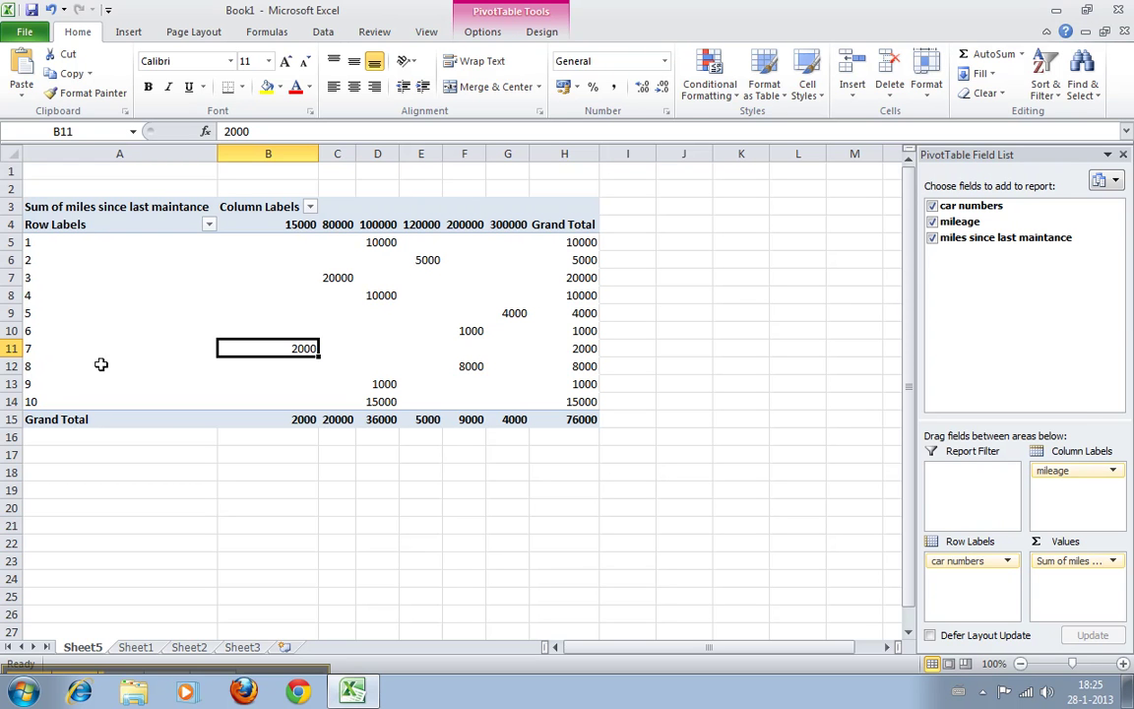
click(59, 296)
click(379, 313)
click(389, 294)
click(383, 244)
click(376, 220)
click(380, 241)
click(376, 218)
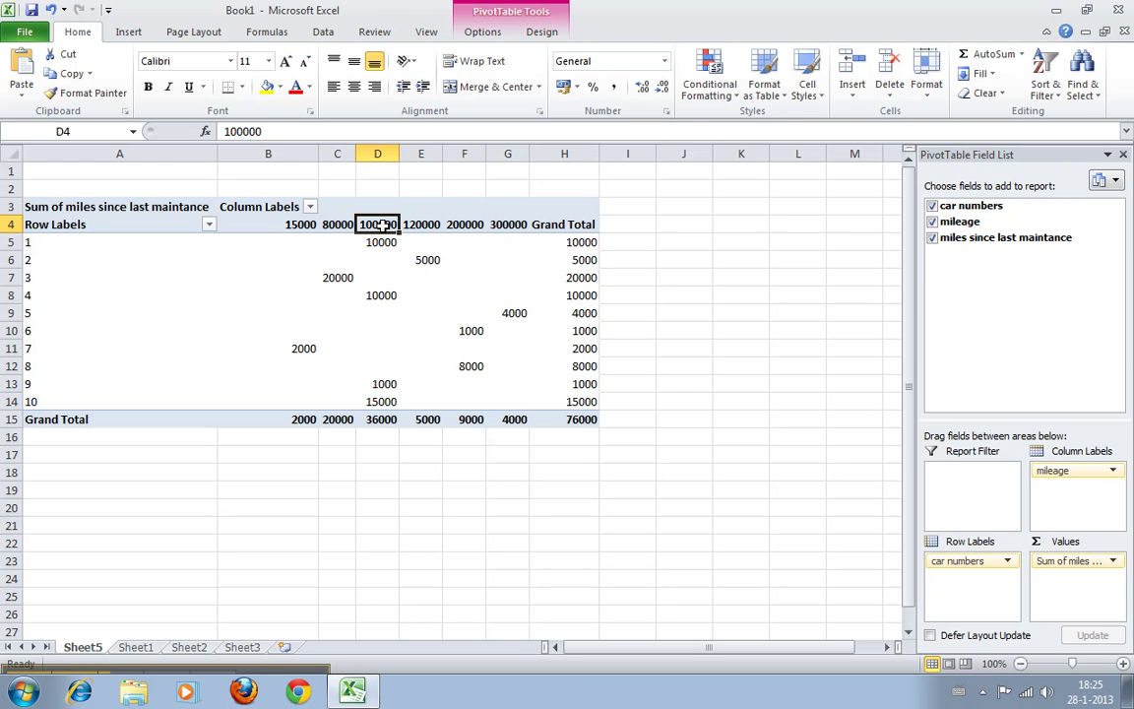
click(383, 242)
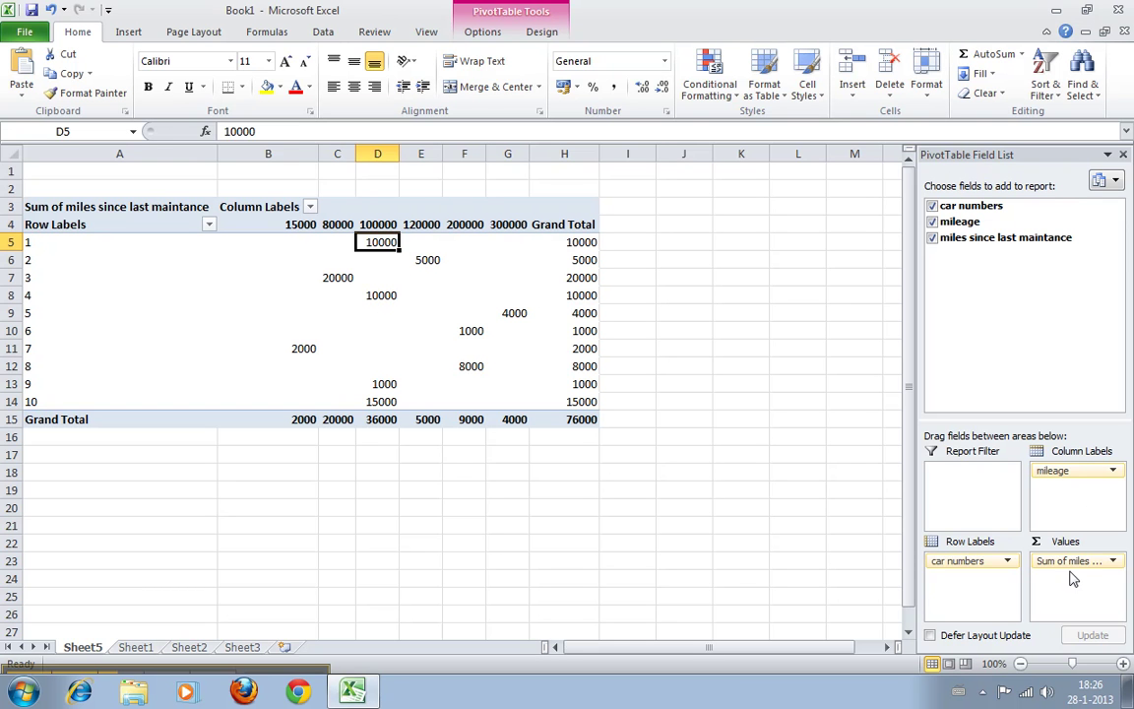
Rearrange the PivotTable with miles since last maintance as row labels and the sum of car numbers as values.
mouse_move(1074, 560)
mouse_down()
mouse_move(1034, 588)
mouse_move(965, 576)
mouse_move(1074, 566)
mouse_up()
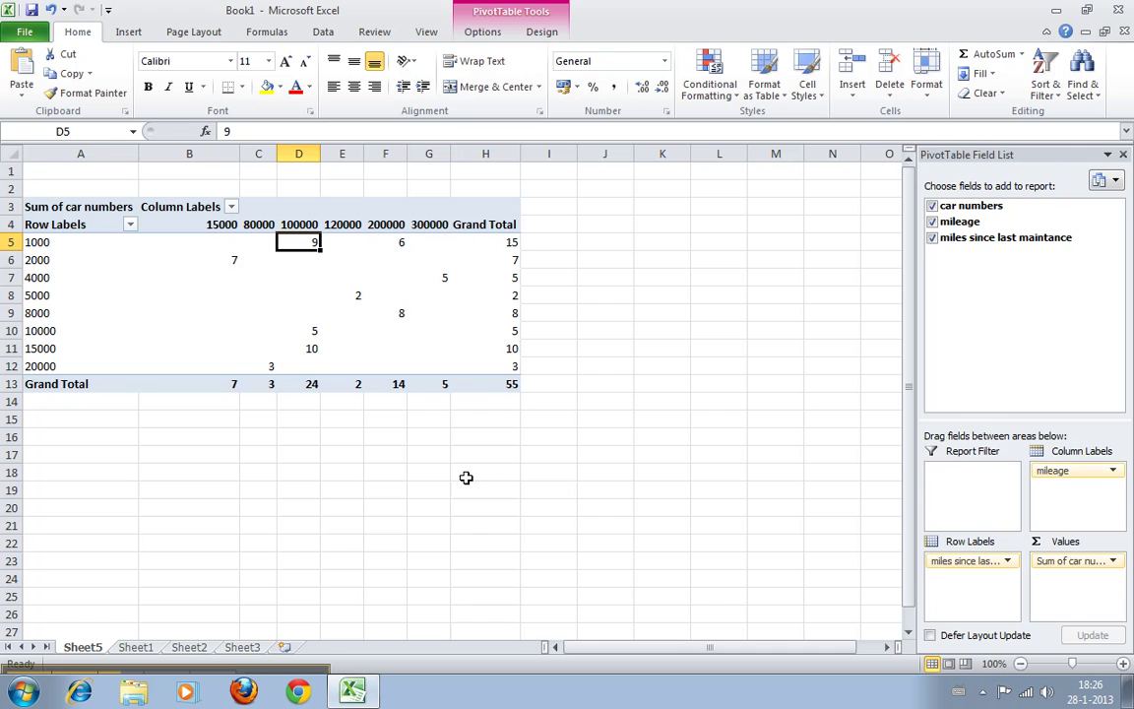
click(342, 454)
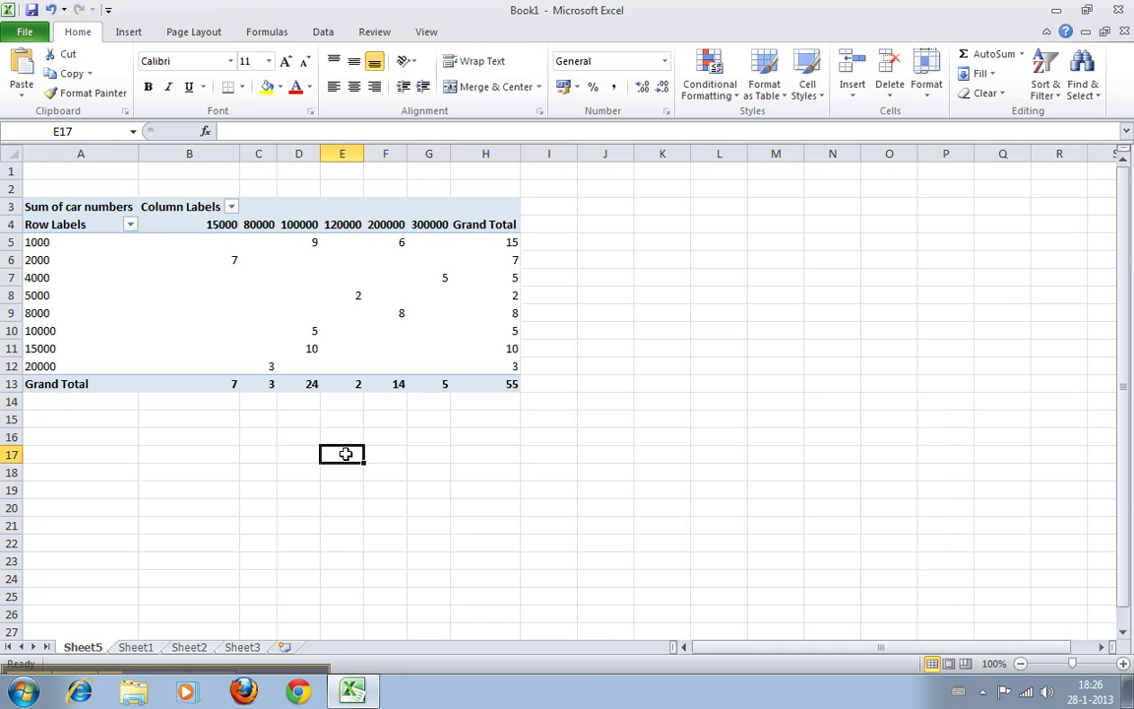
click(387, 333)
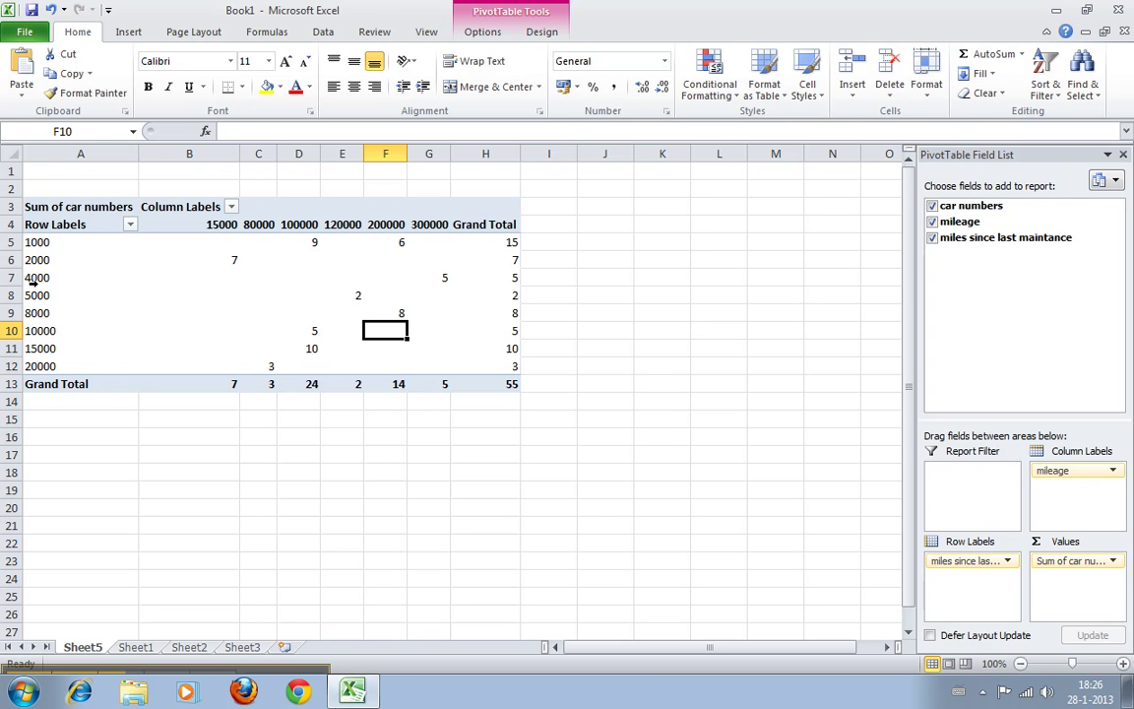
Examine the car numbers against the mileage columns and miles since last maintance rows, and check the row labels' sort and filter options.
click(130, 225)
click(130, 225)
drag(210, 247, 443, 365)
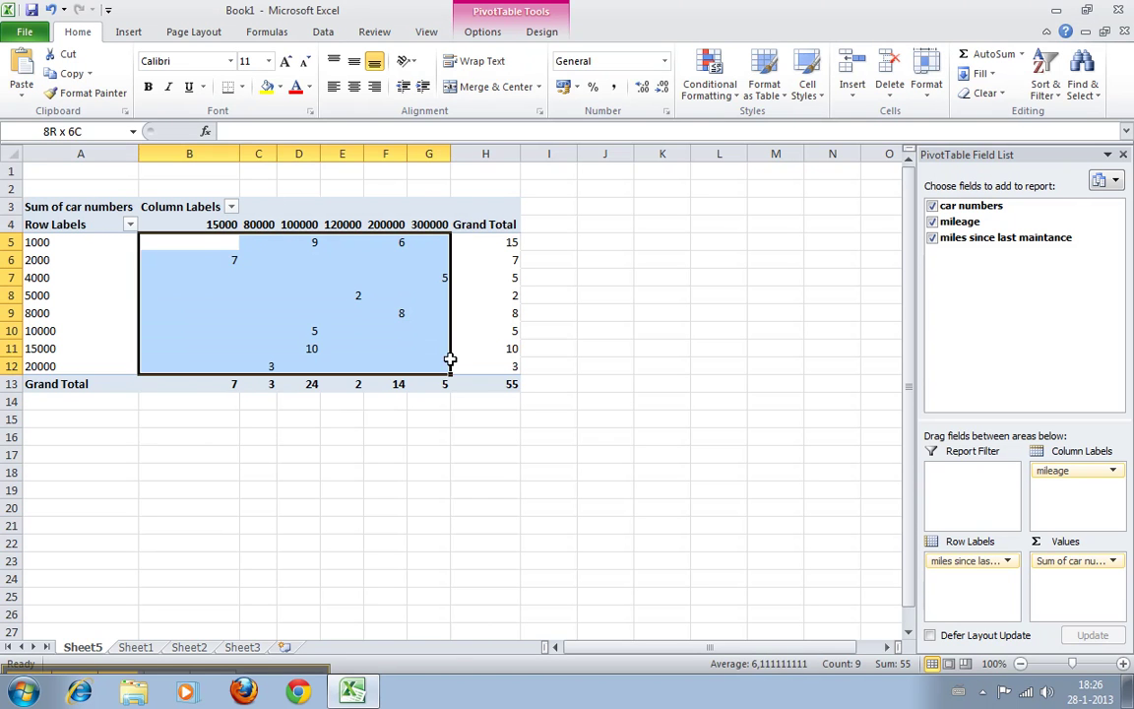
click(430, 350)
click(392, 313)
click(345, 294)
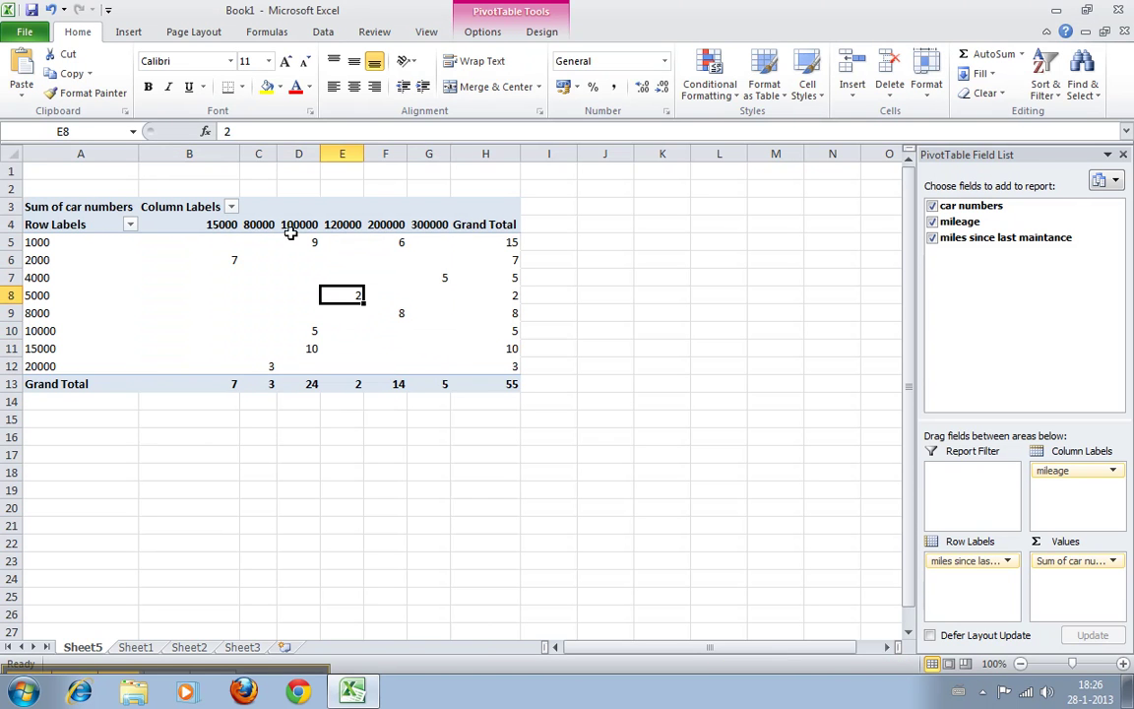
click(202, 259)
click(294, 329)
click(243, 280)
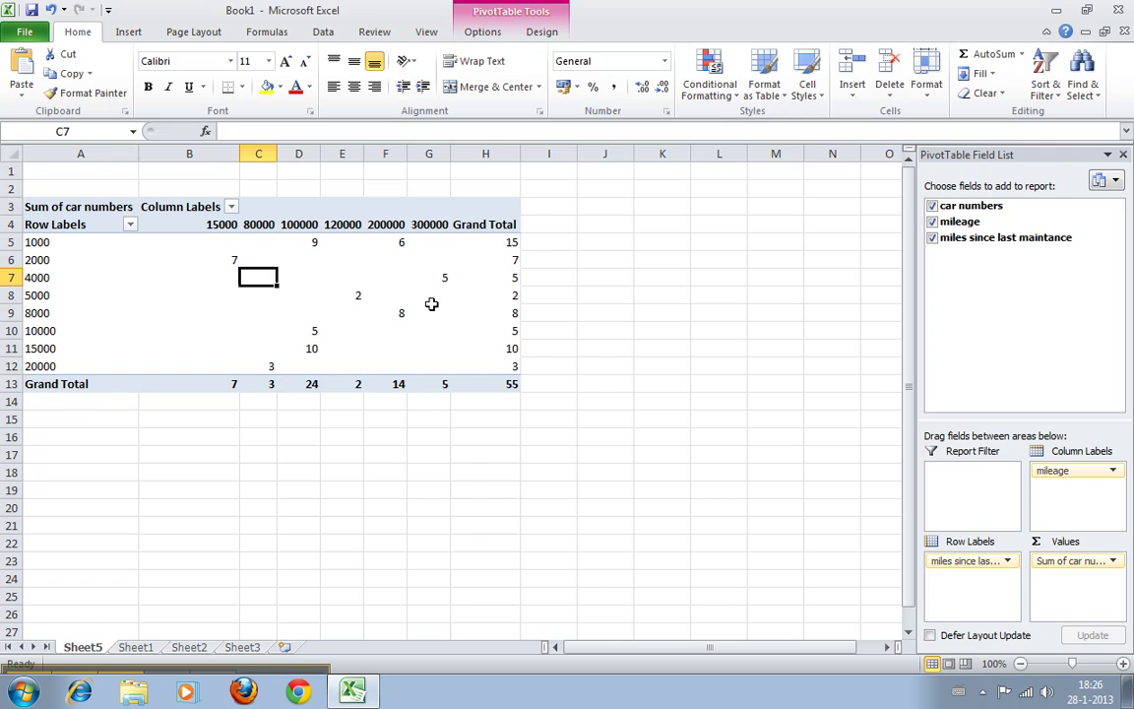
click(391, 313)
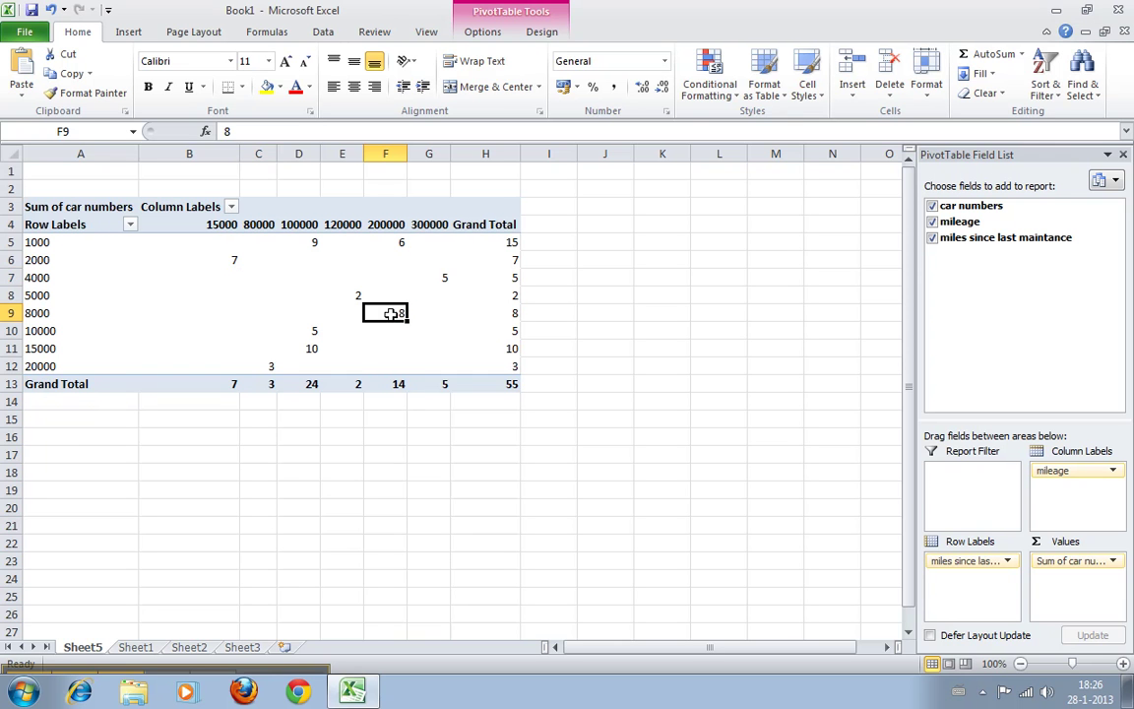
click(353, 291)
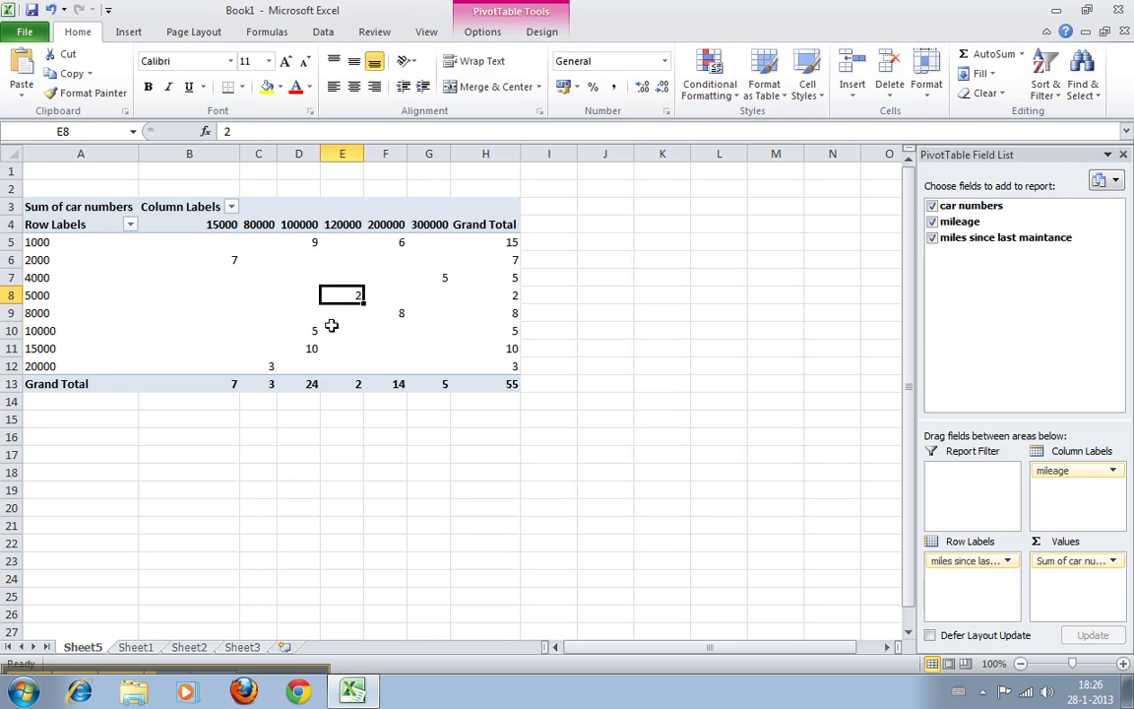
click(288, 347)
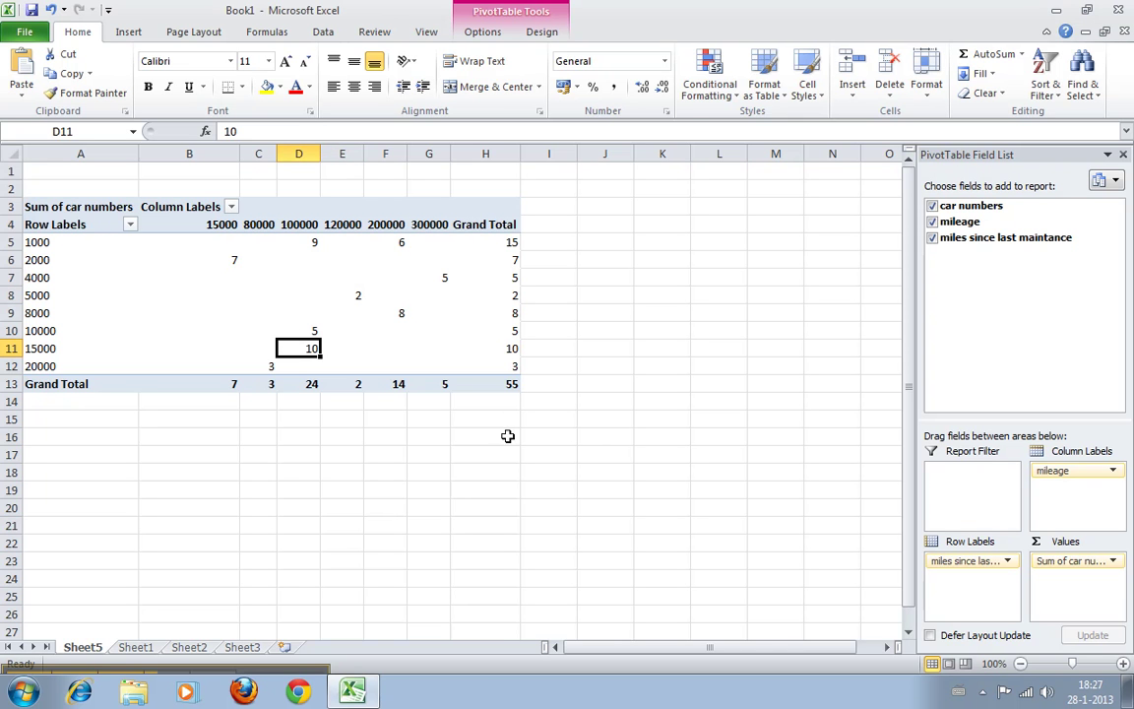
click(438, 282)
click(387, 246)
click(343, 277)
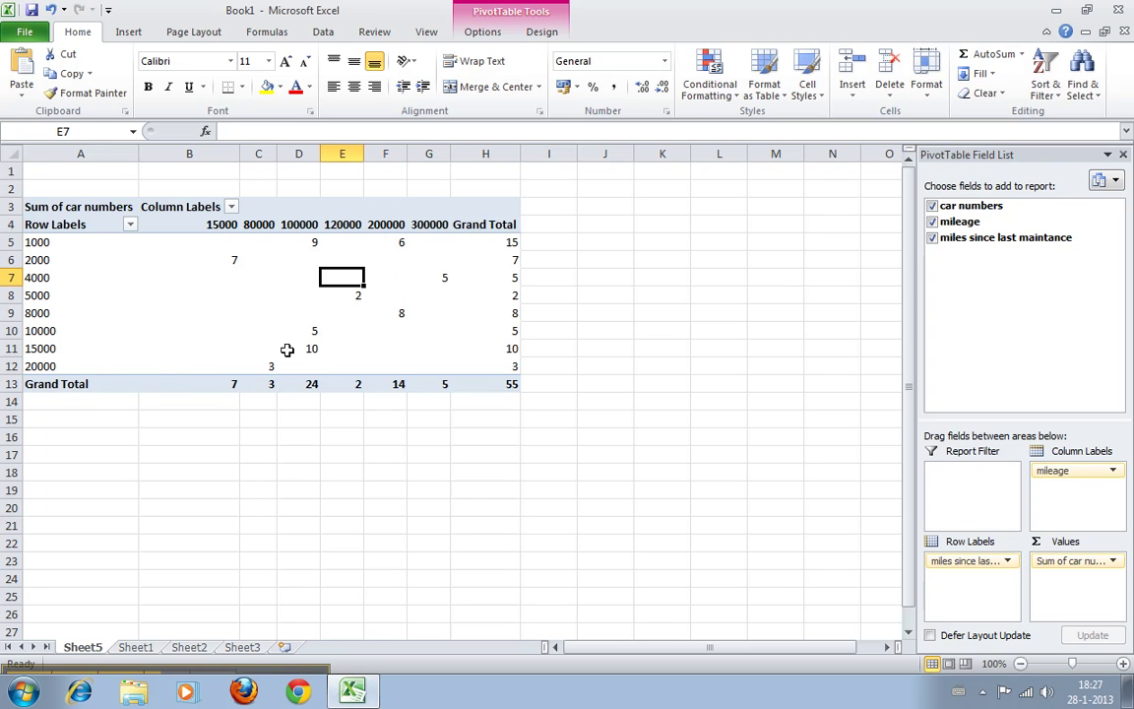
click(129, 225)
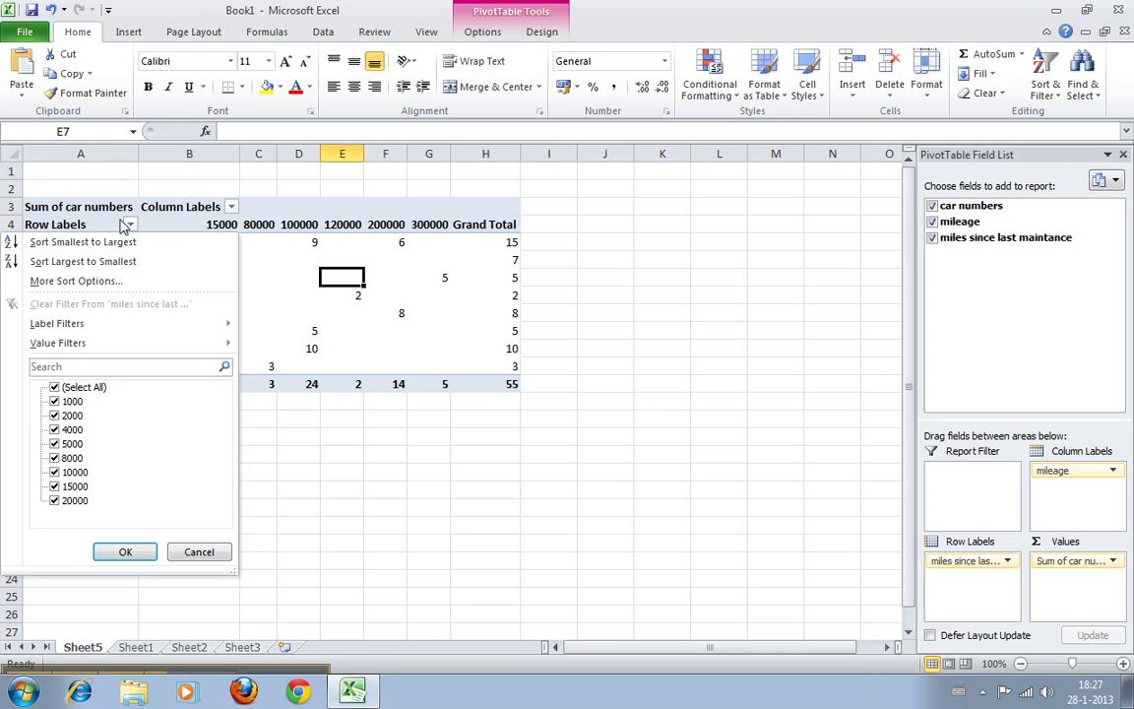
click(122, 225)
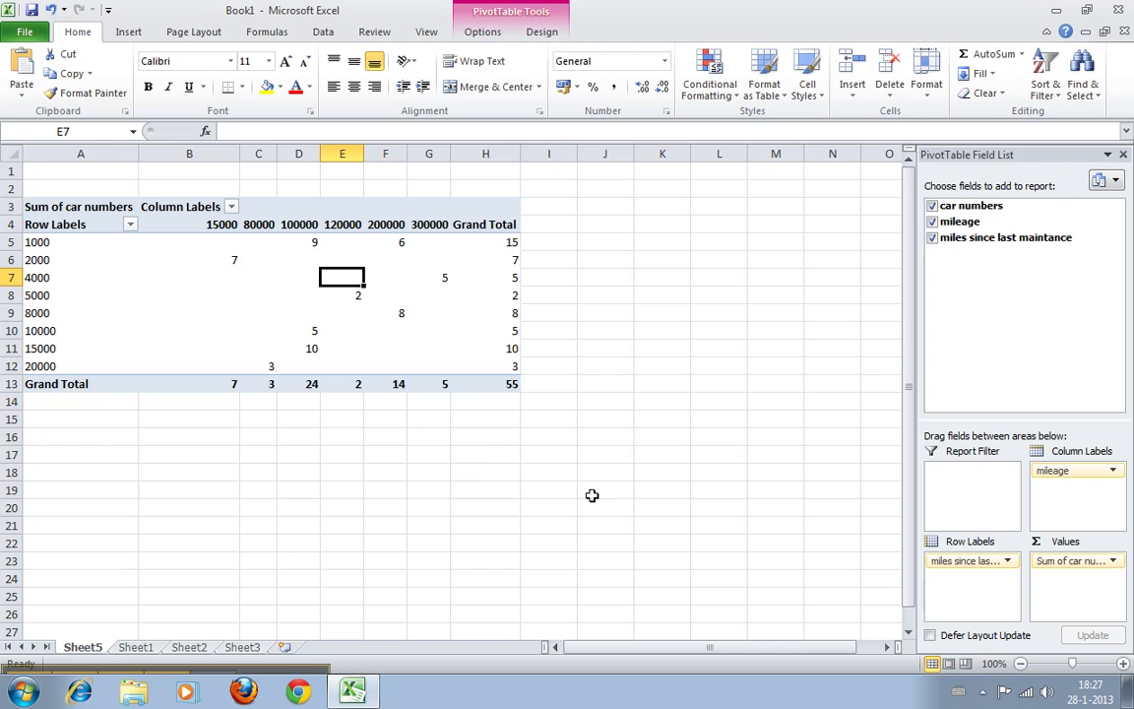
mouse_move(456, 390)
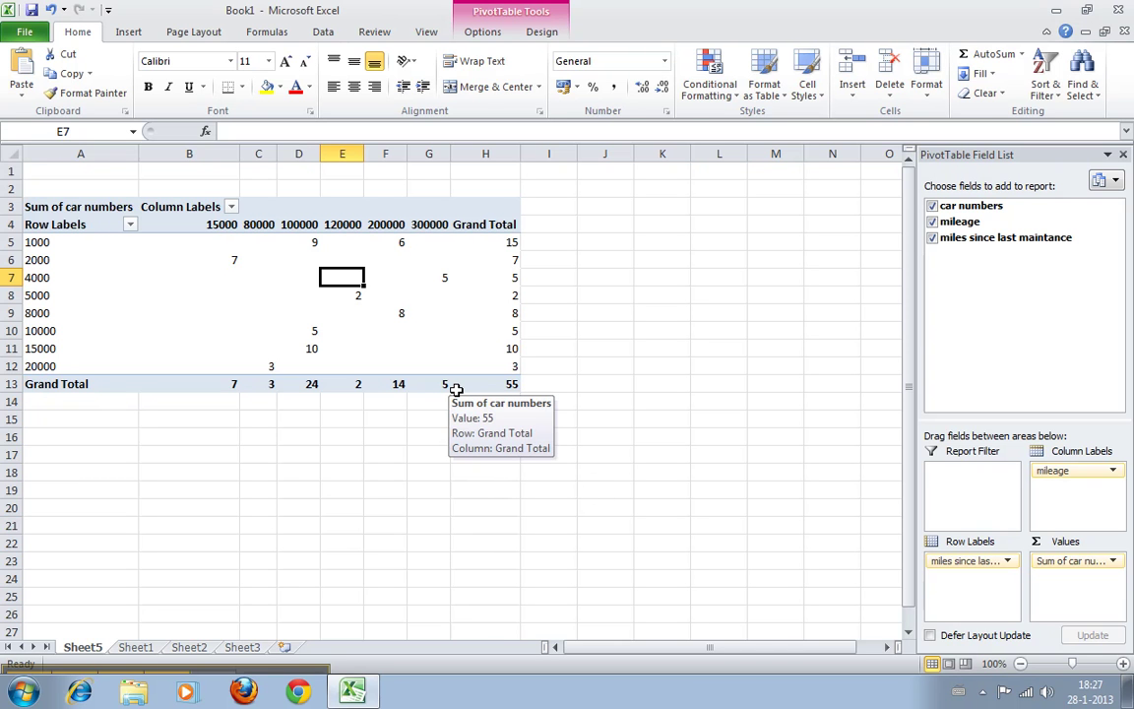